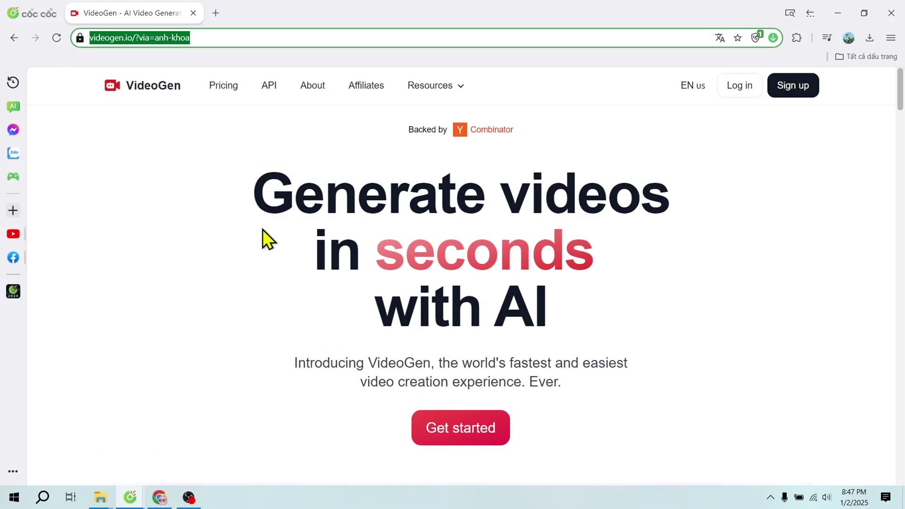
# - Start creating a VideoGen account and screenshot the sign-up form
pyautogui.scroll(-5, 758, 343)
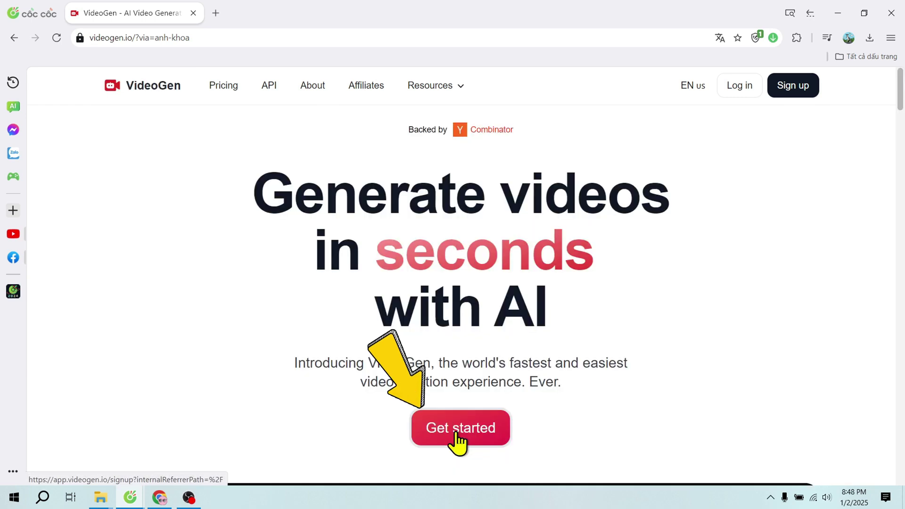
pyautogui.click(455, 432)
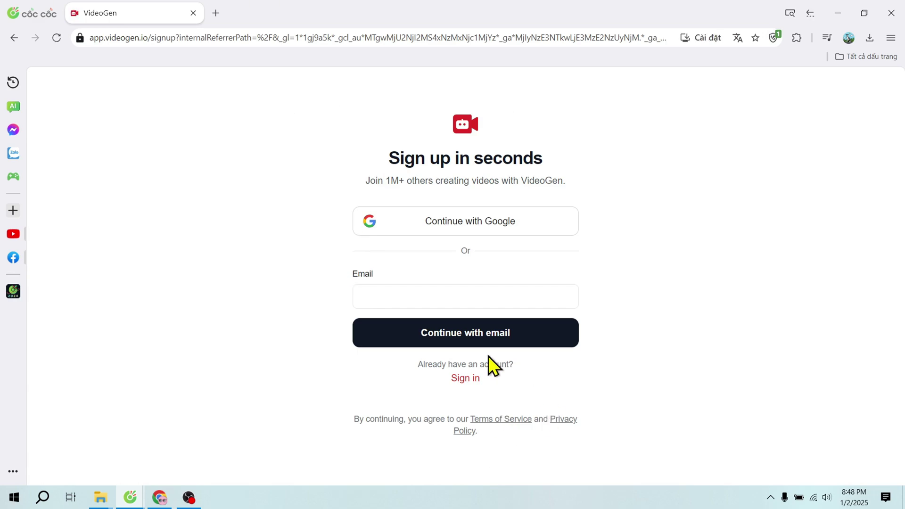
pyautogui.press('super+shift+s')
pyautogui.moveTo(335, 91)
pyautogui.mouseDown()
pyautogui.moveTo(376, 91)
pyautogui.moveTo(626, 398)
pyautogui.moveTo(628, 453)
pyautogui.mouseUp()
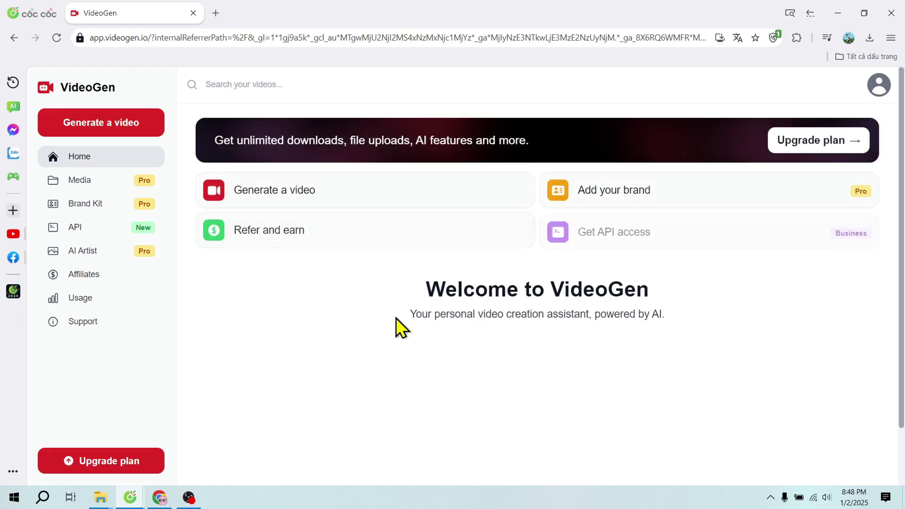
# - Start a new video, return to the dashboard, and reopen the template chooser to browse templates
pyautogui.click(387, 203)
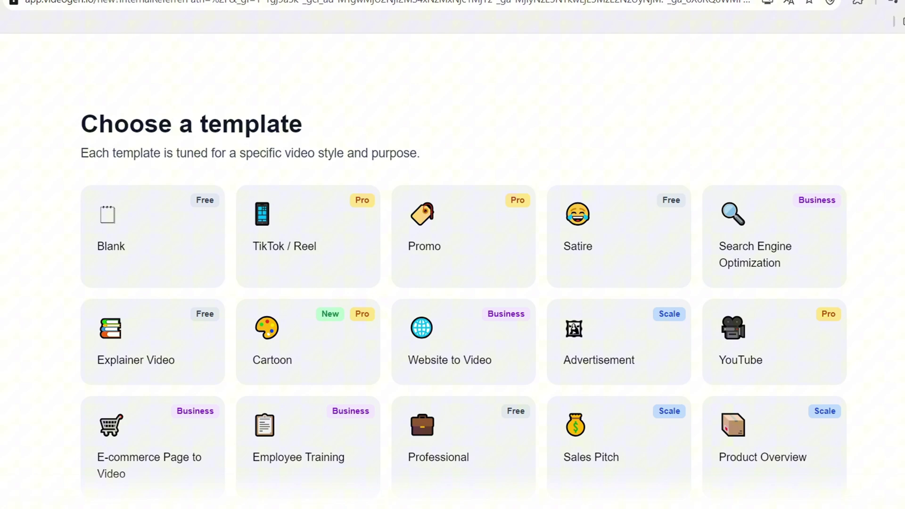
pyautogui.click(6, 65)
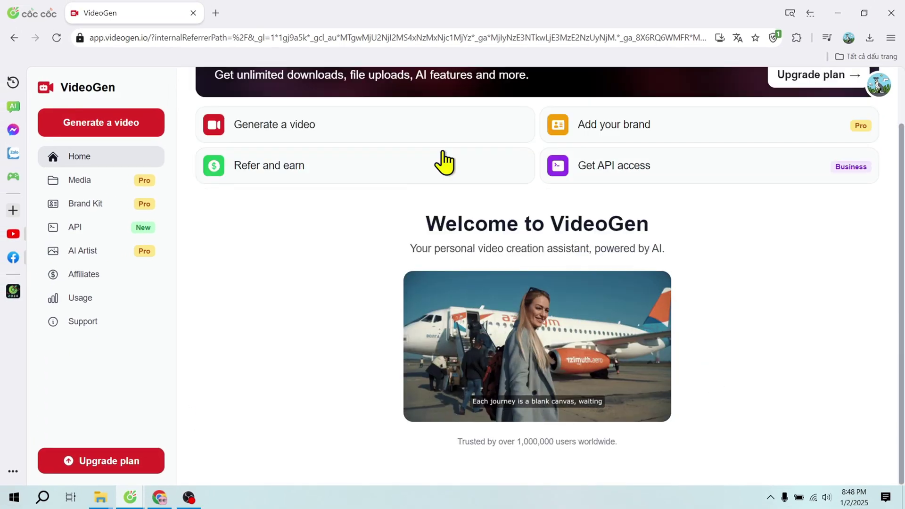
pyautogui.click(440, 162)
pyautogui.scroll(-5, 517, 281)
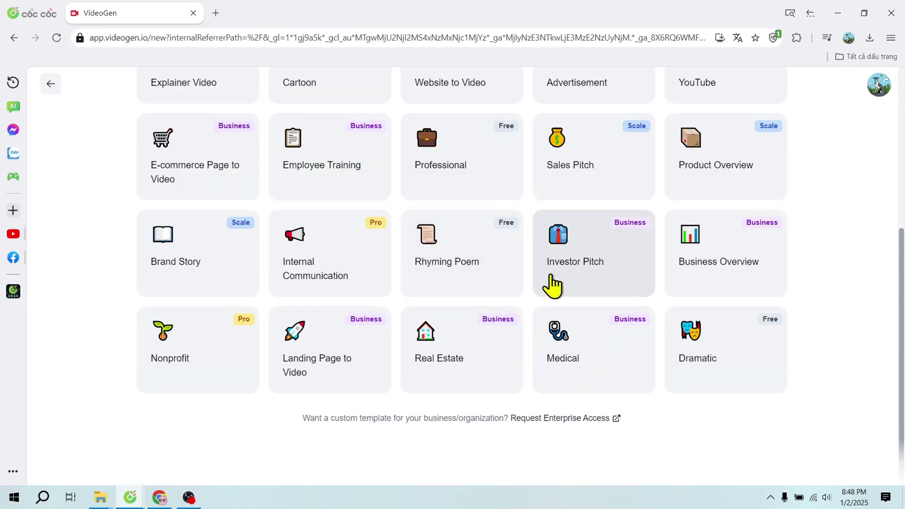
pyautogui.scroll(5, 550, 281)
pyautogui.scroll(-5, 550, 278)
pyautogui.scroll(5, 550, 281)
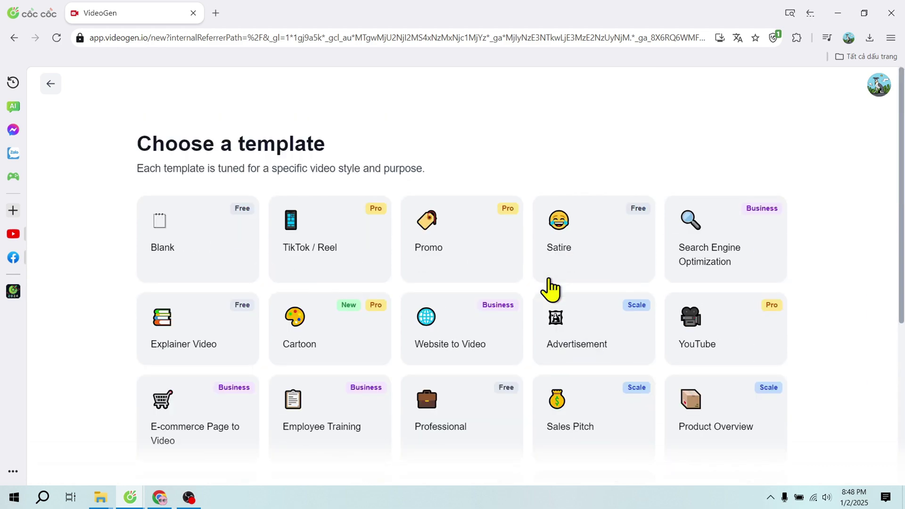
# - Capture the Blank template's outline page, then capture the Website to Video template card
pyautogui.click(211, 252)
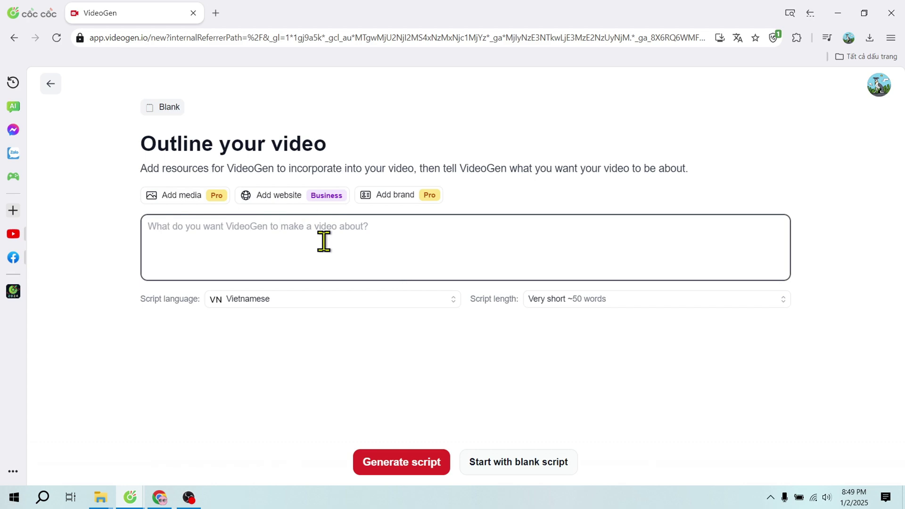
pyautogui.press('super+shift+s')
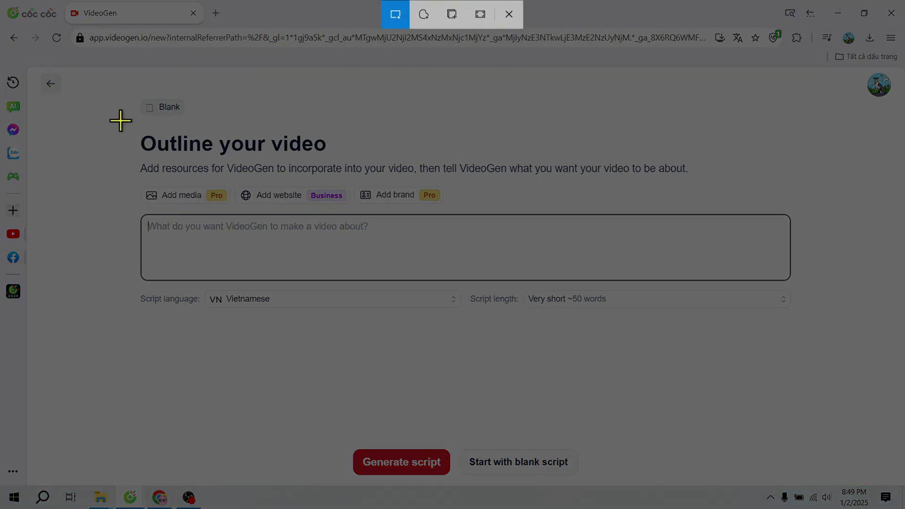
pyautogui.moveTo(121, 121); pyautogui.dragTo(895, 377)
pyautogui.click(50, 84)
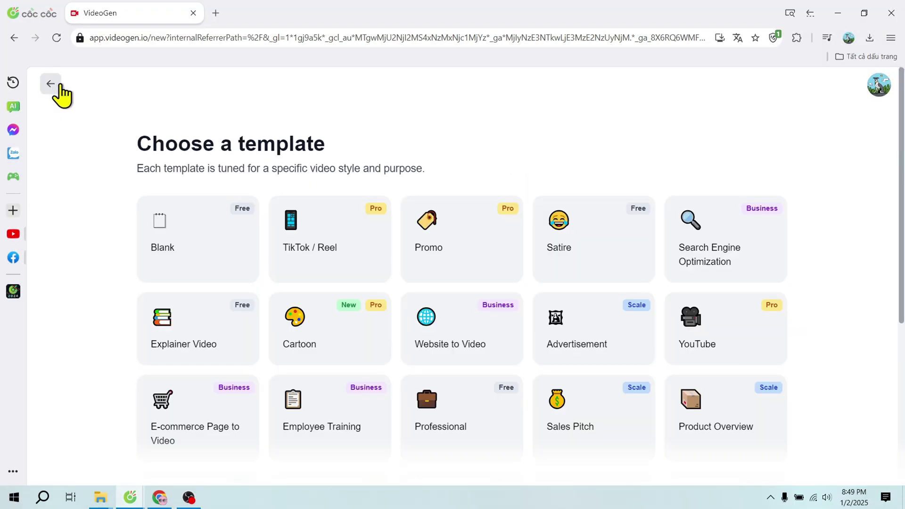
pyautogui.press('super+shift+s')
pyautogui.moveTo(486, 292); pyautogui.dragTo(549, 389)
# - Try Start with blank script on the Blank template, capture the script editor, then return to templates
pyautogui.click(228, 214)
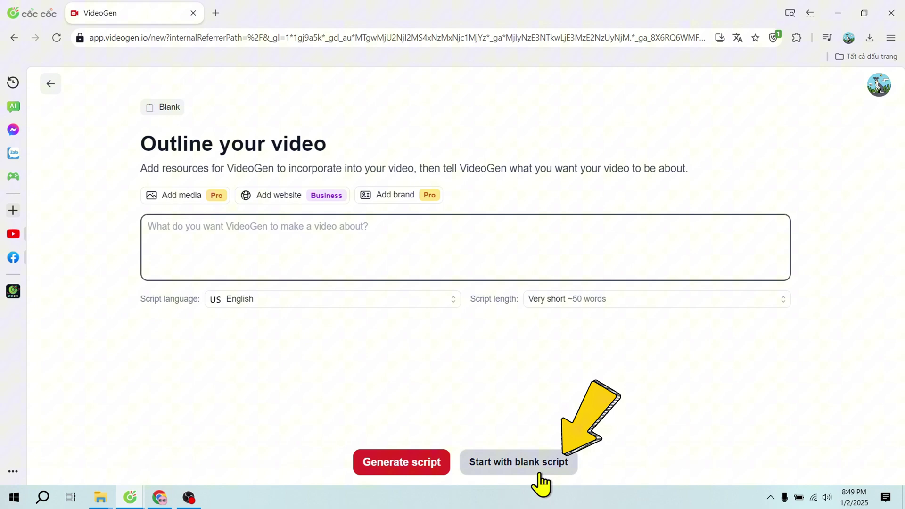
pyautogui.click(519, 462)
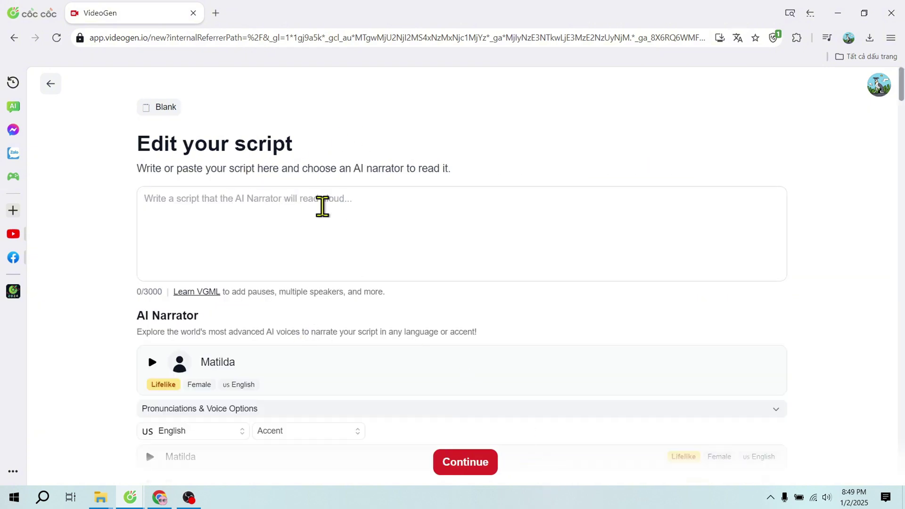
pyautogui.press('super+shift+s')
pyautogui.moveTo(121, 135); pyautogui.dragTo(793, 298)
pyautogui.hotkey('alt', 'Left')
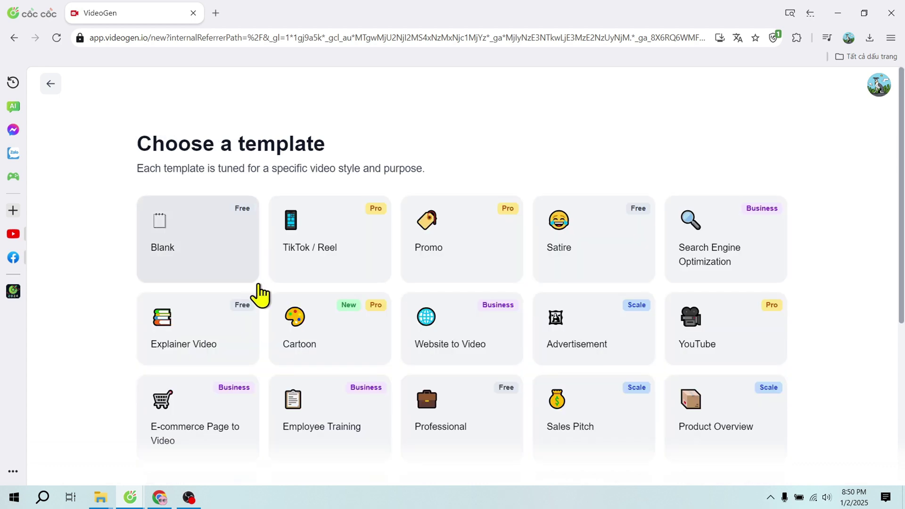
# - From the Blank template, generate a script at the Very short ~50 words length
pyautogui.click(222, 256)
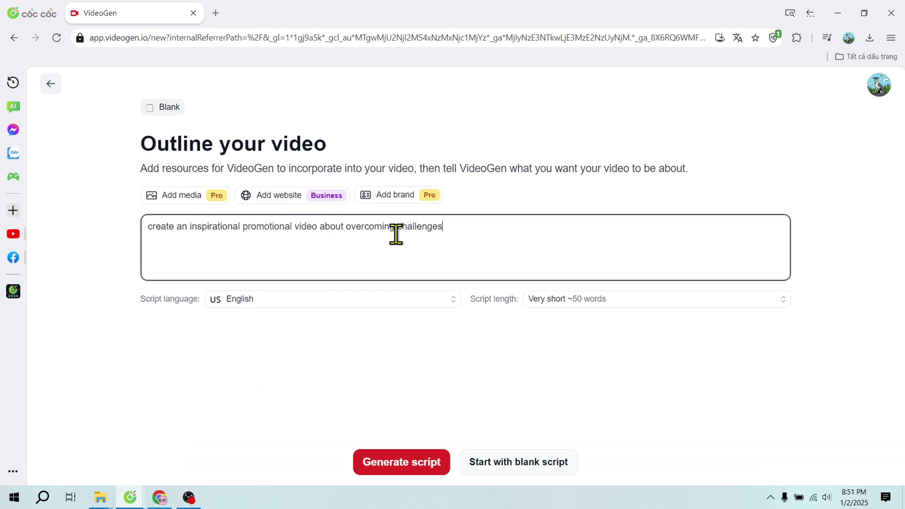
pyautogui.press('super+shift+s')
pyautogui.moveTo(117, 215); pyautogui.dragTo(826, 282)
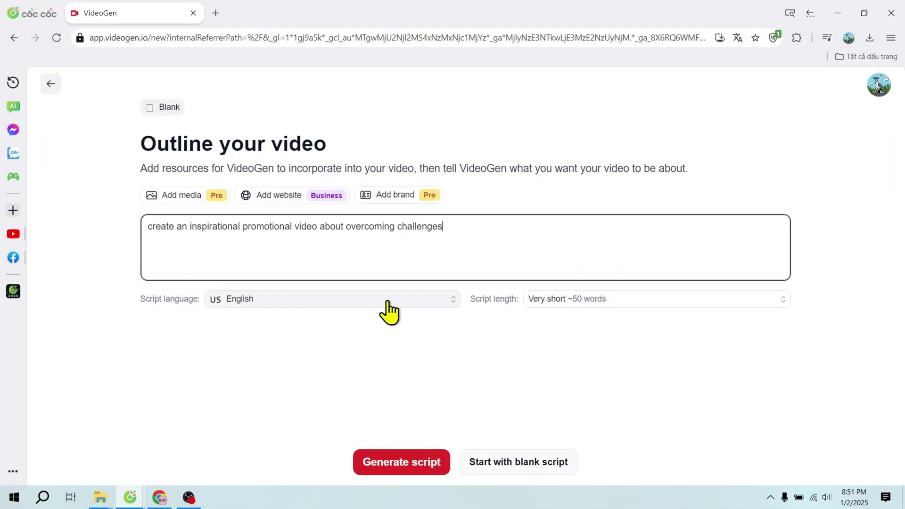
pyautogui.click(564, 304)
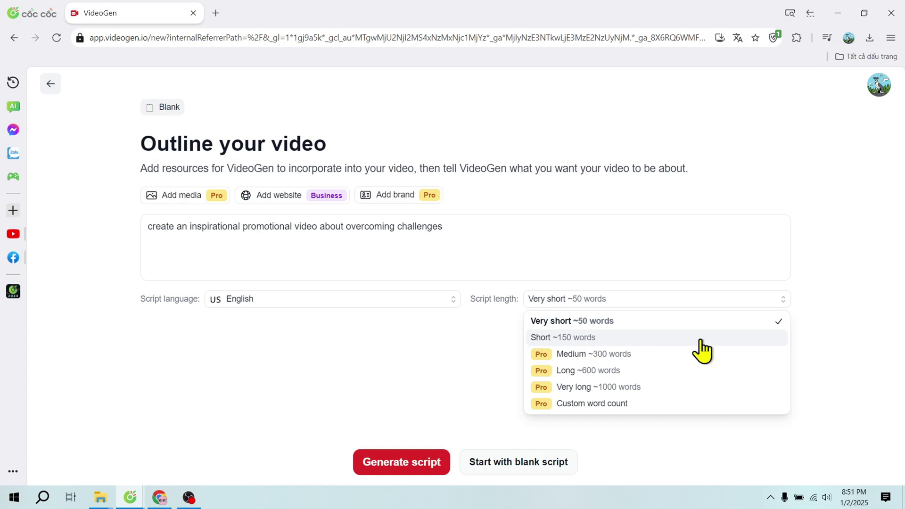
pyautogui.click(697, 323)
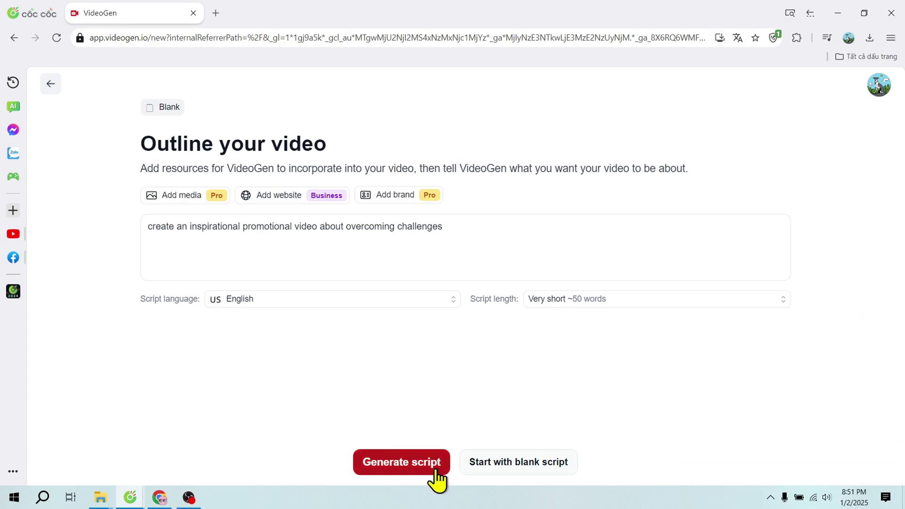
pyautogui.click(434, 471)
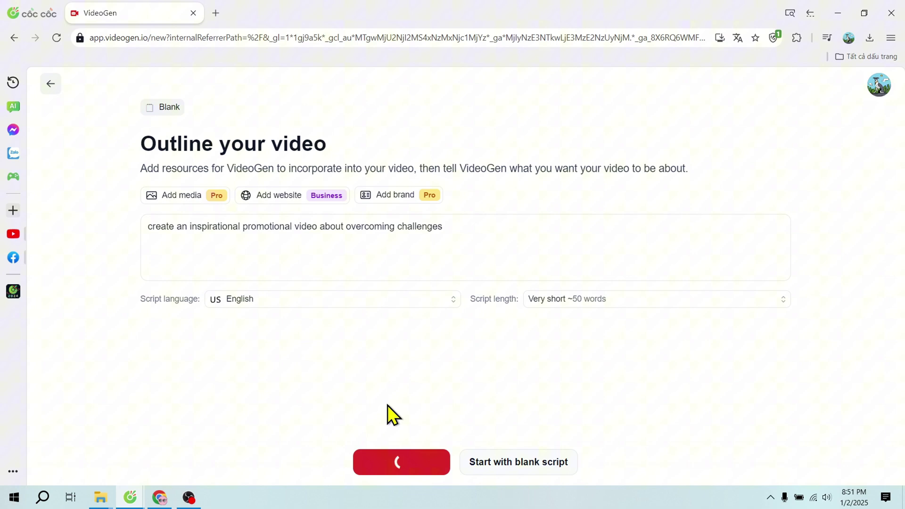
# - Capture the generated script, compare the pacing options, and set scene pacing to Medium
pyautogui.press('super+shift+s')
pyautogui.moveTo(111, 123); pyautogui.dragTo(860, 318)
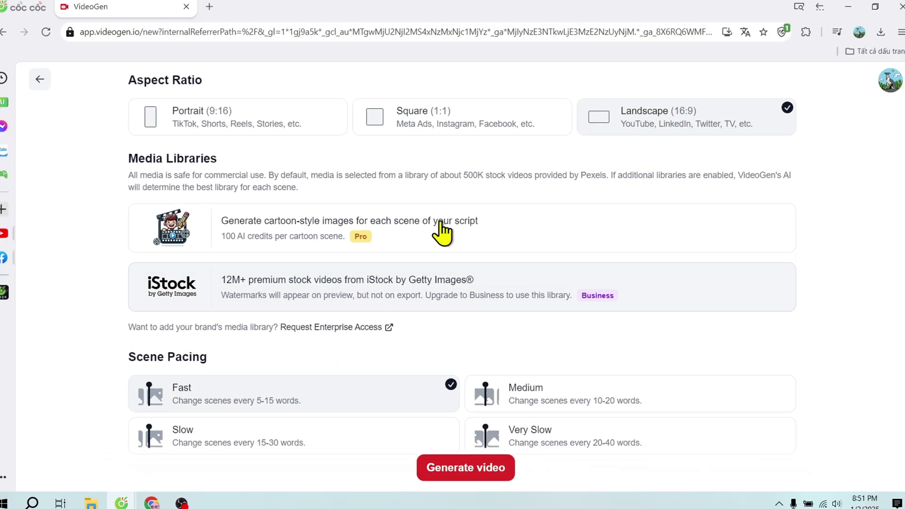
pyautogui.scroll(-1, 530, 364)
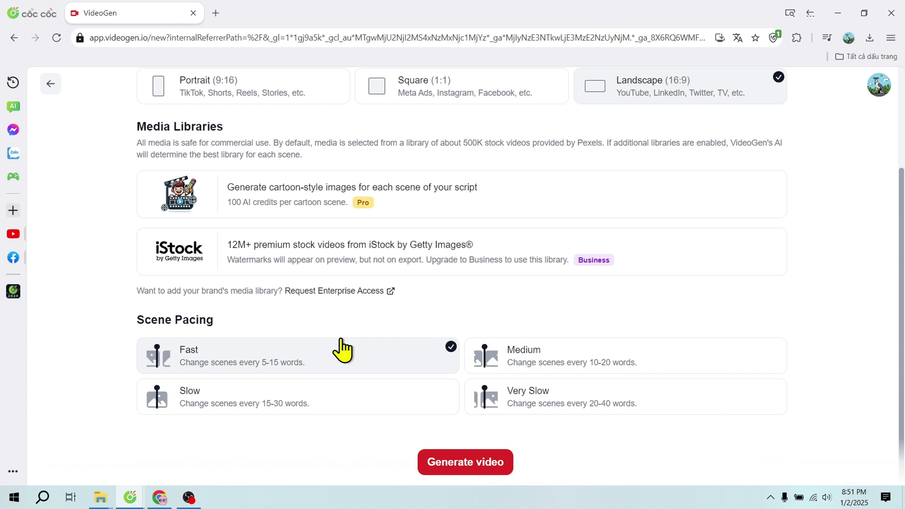
pyautogui.click(524, 356)
pyautogui.click(377, 391)
pyautogui.click(373, 358)
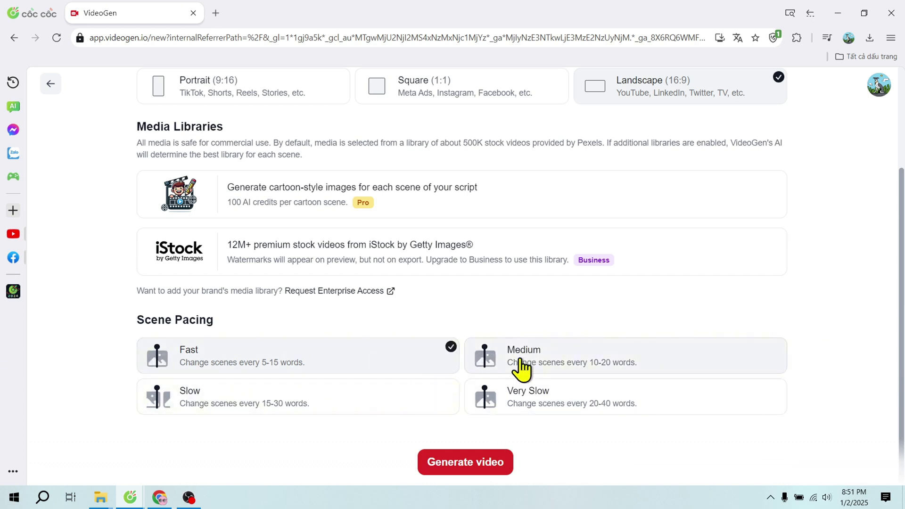
pyautogui.click(547, 363)
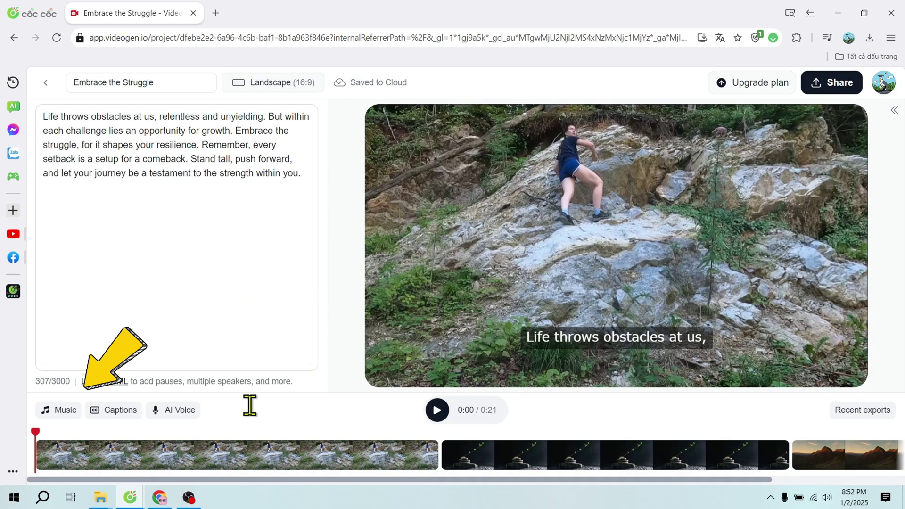
# - Leave background music unchanged, switch the narration voice to Kevin, and open the caption style presets
pyautogui.click(72, 427)
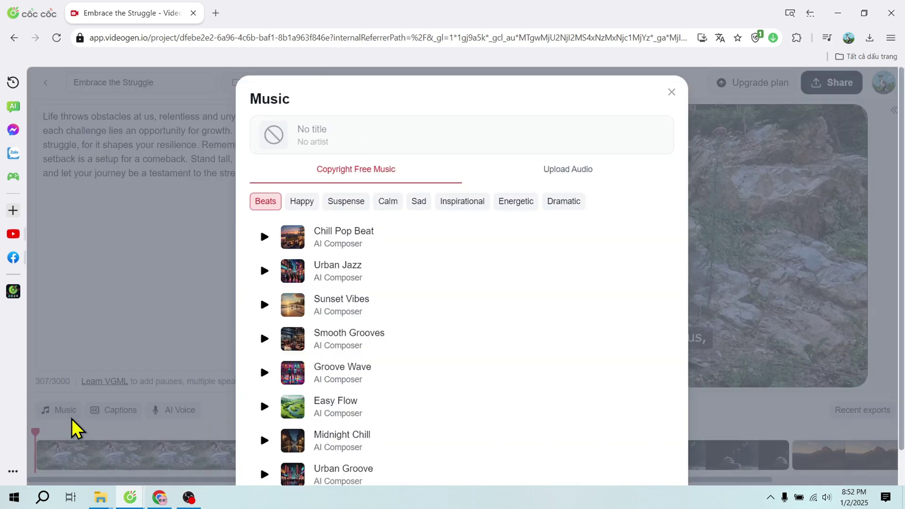
pyautogui.click(151, 425)
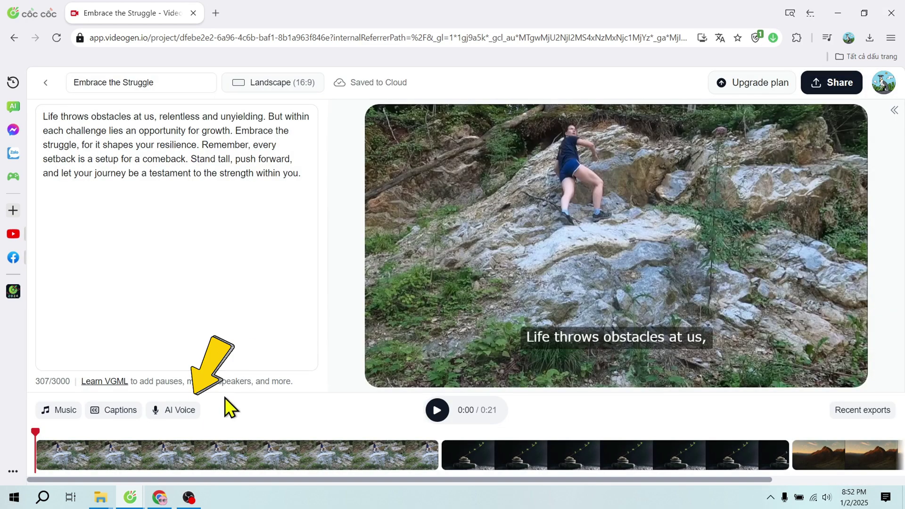
pyautogui.click(180, 417)
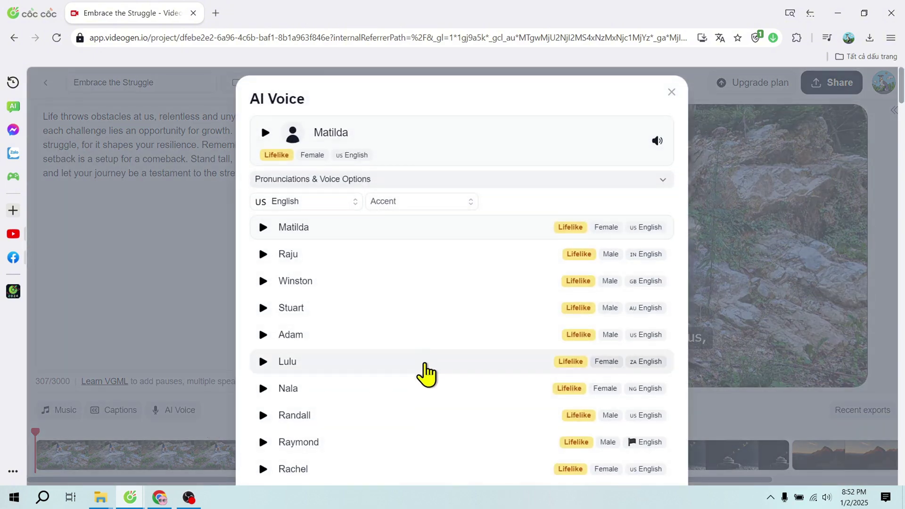
pyautogui.scroll(-4, 425, 372)
pyautogui.scroll(-10, 429, 379)
pyautogui.click(317, 348)
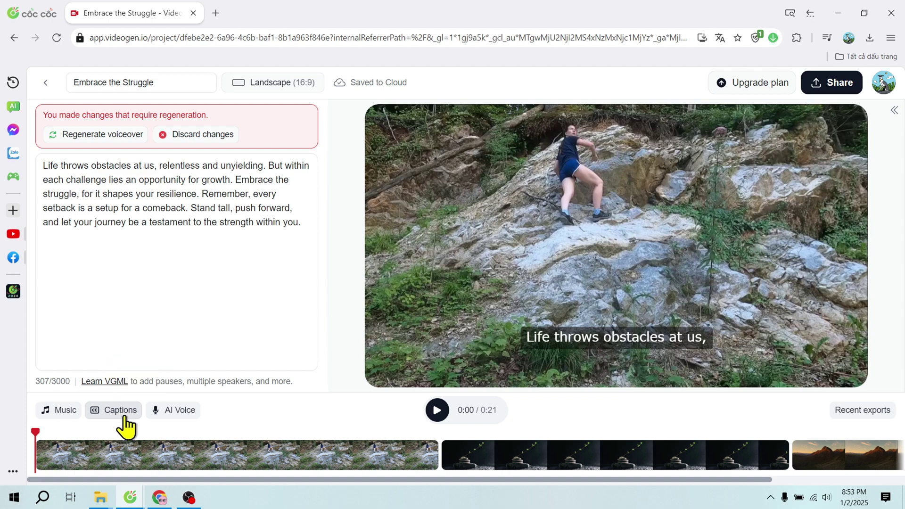
pyautogui.click(127, 418)
pyautogui.scroll(-1, 479, 372)
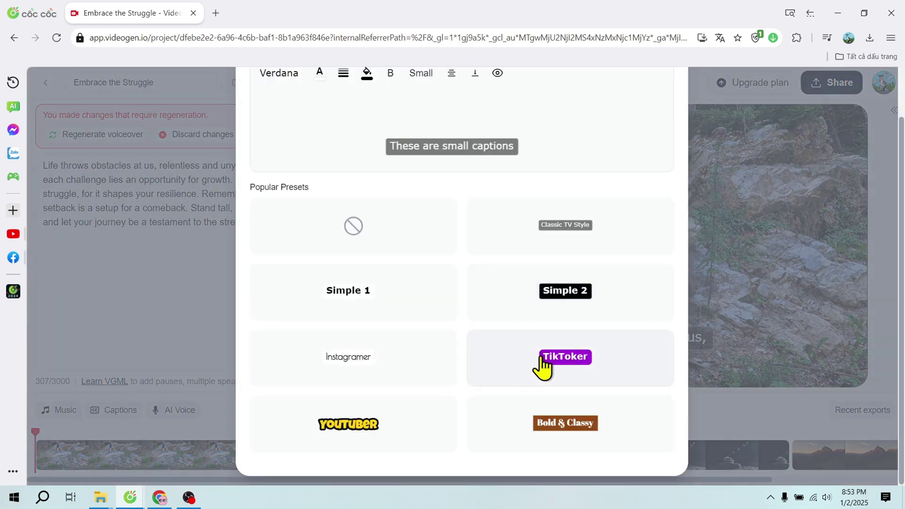
# - Apply the YOUTUBER caption style and play, then pause, the video preview
pyautogui.click(364, 432)
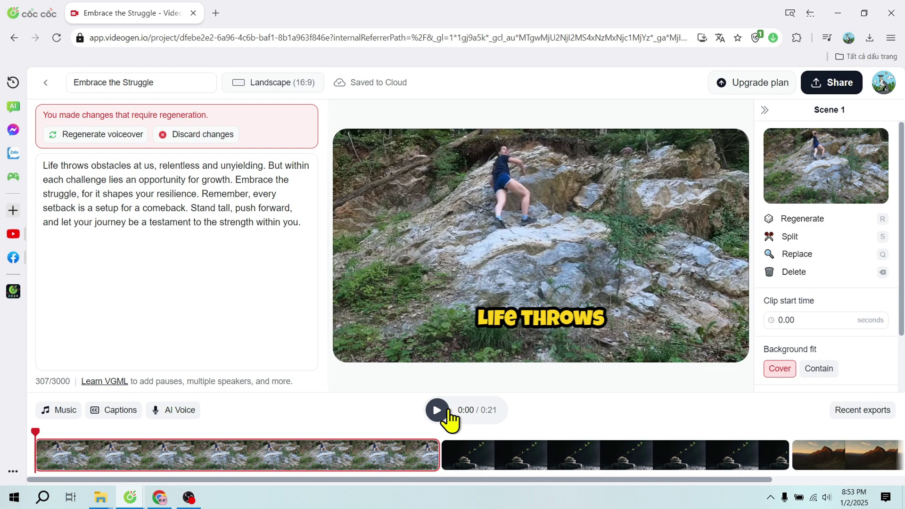
pyautogui.click(438, 410)
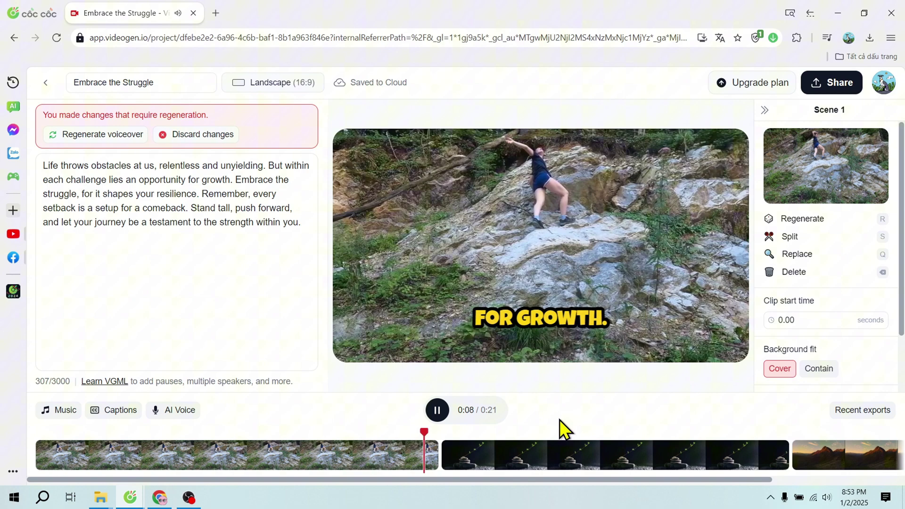
pyautogui.click(802, 322)
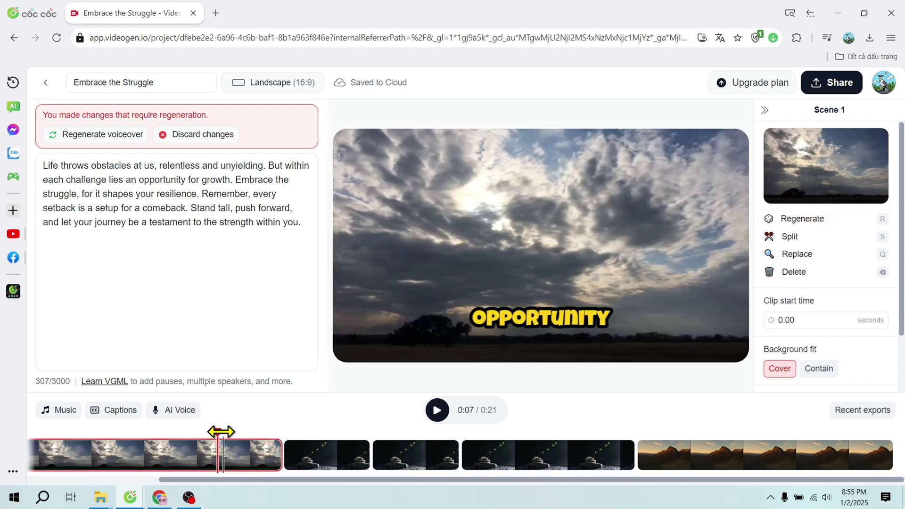
# - Move the playhead to 0:12 and split Scene 2's stones clip there
pyautogui.moveTo(220, 431); pyautogui.dragTo(428, 424)
pyautogui.moveTo(493, 425); pyautogui.dragTo(514, 426)
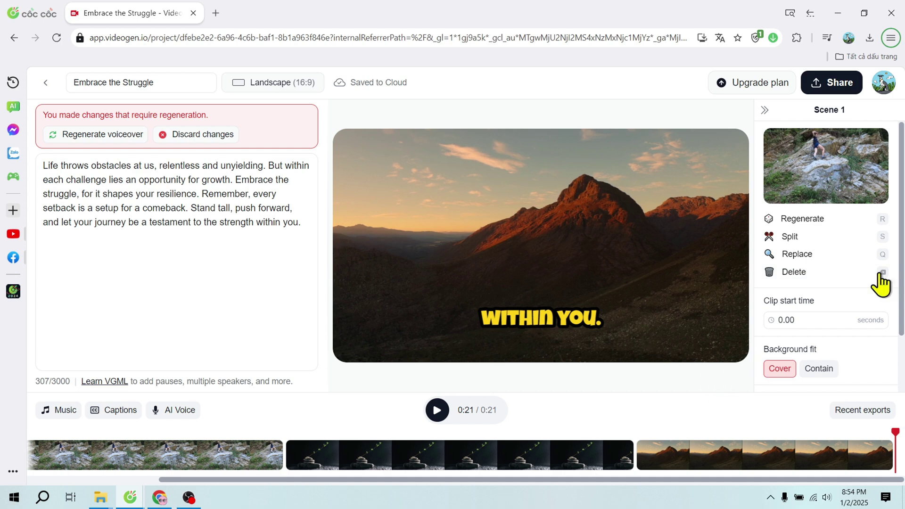
pyautogui.click(449, 453)
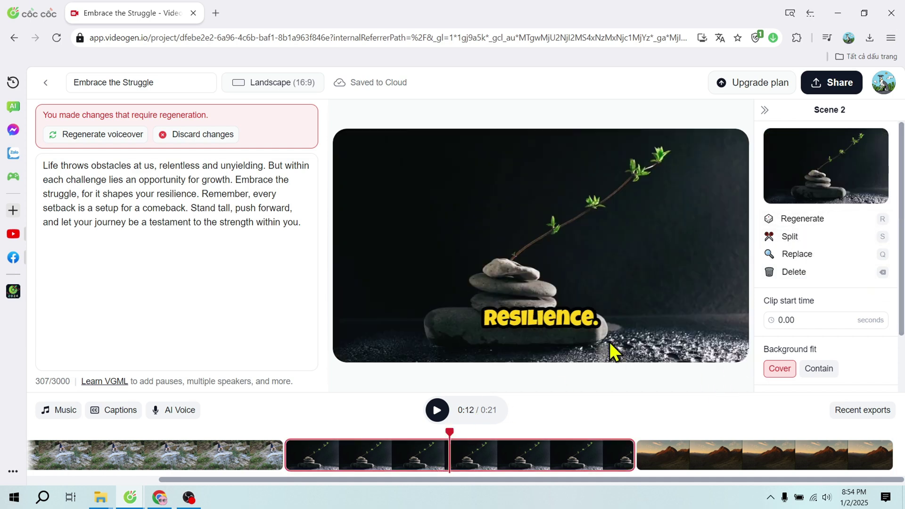
pyautogui.click(803, 236)
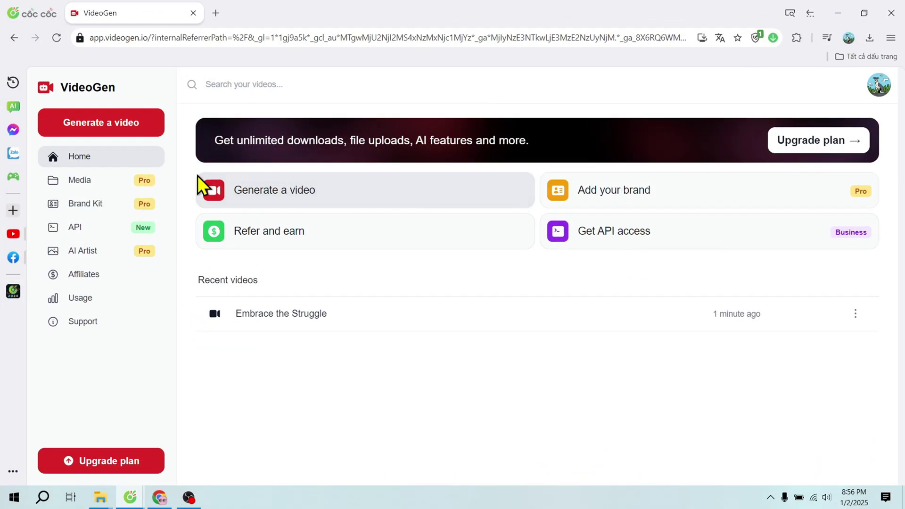
# - Start a new video from Generate a video and scroll through the Blank, TikTok / Reel and Promo templates
pyautogui.click(226, 190)
pyautogui.scroll(-5, 613, 301)
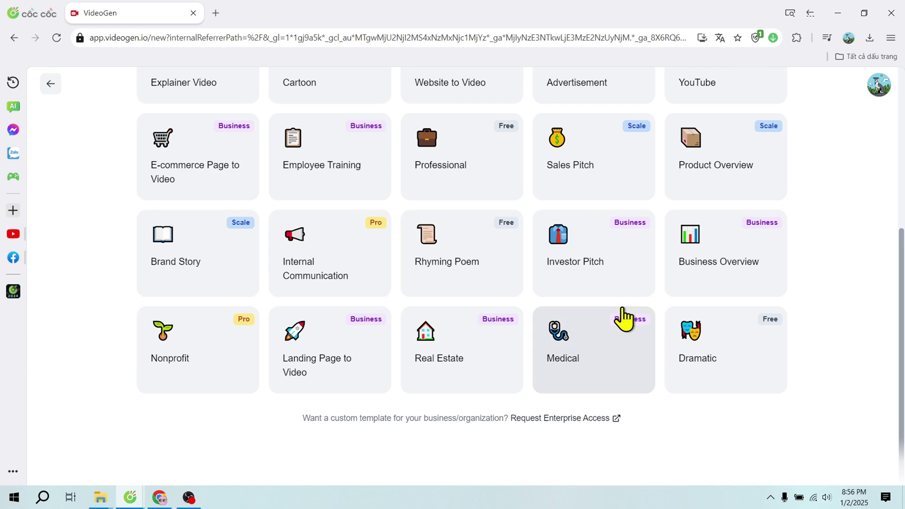
pyautogui.scroll(5, 502, 304)
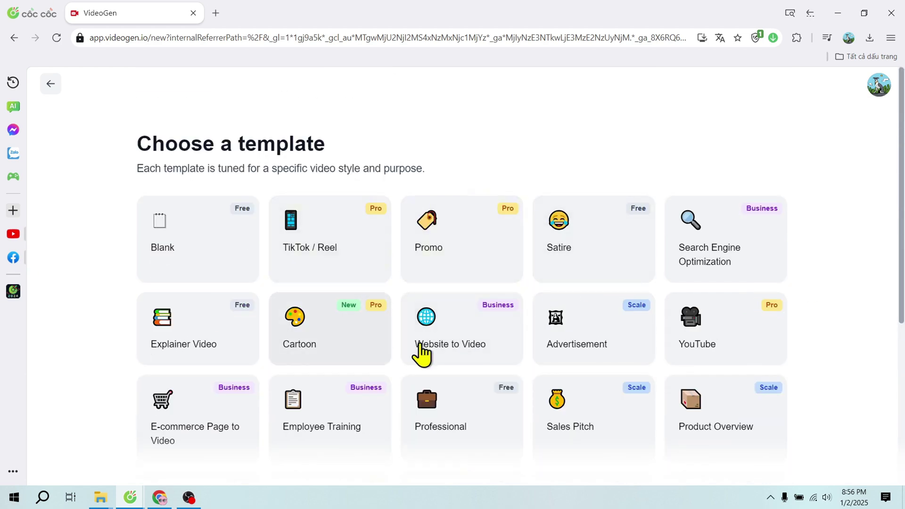
pyautogui.scroll(-2, 832, 285)
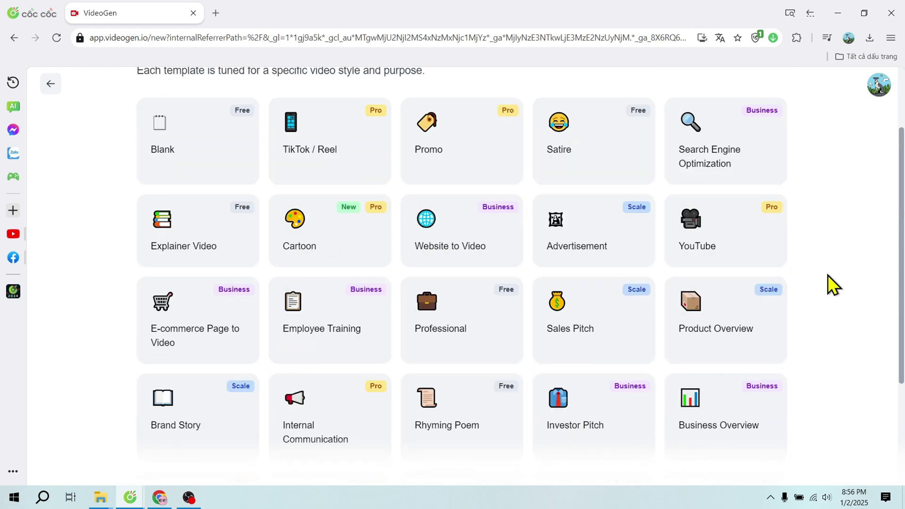